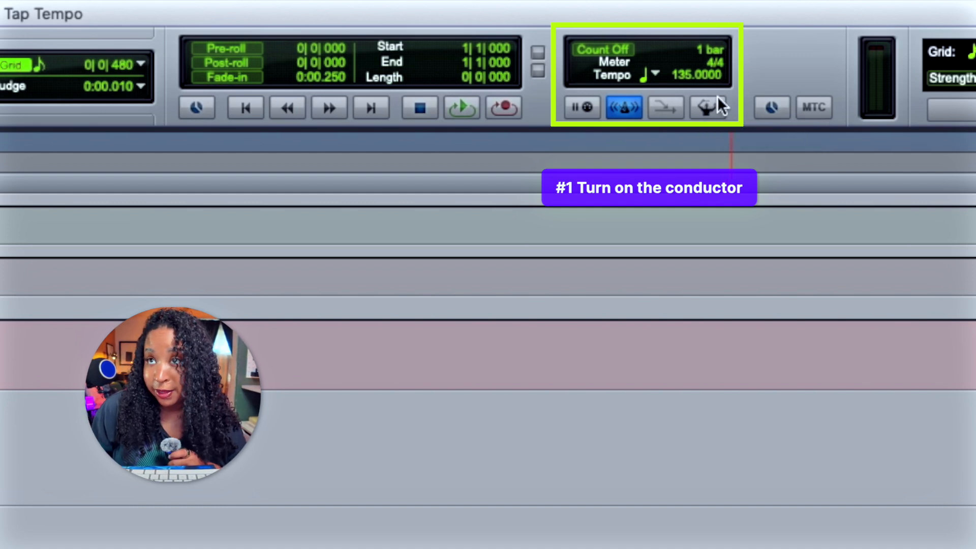
- Turn on the tempo conductor and tap in a session tempo of about 84 BPM
{"action": "left_click", "coordinate": [711, 107]}
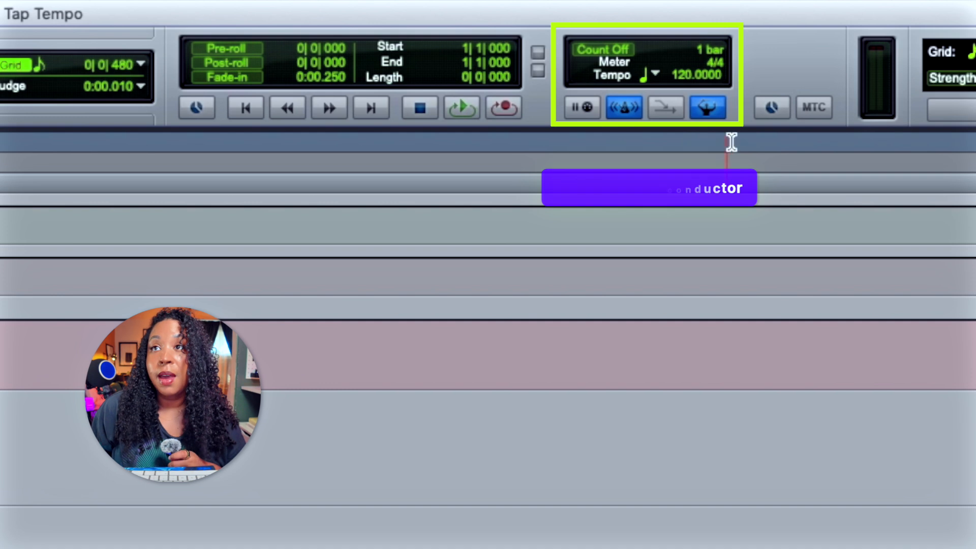
{"action": "left_click", "coordinate": [680, 76]}
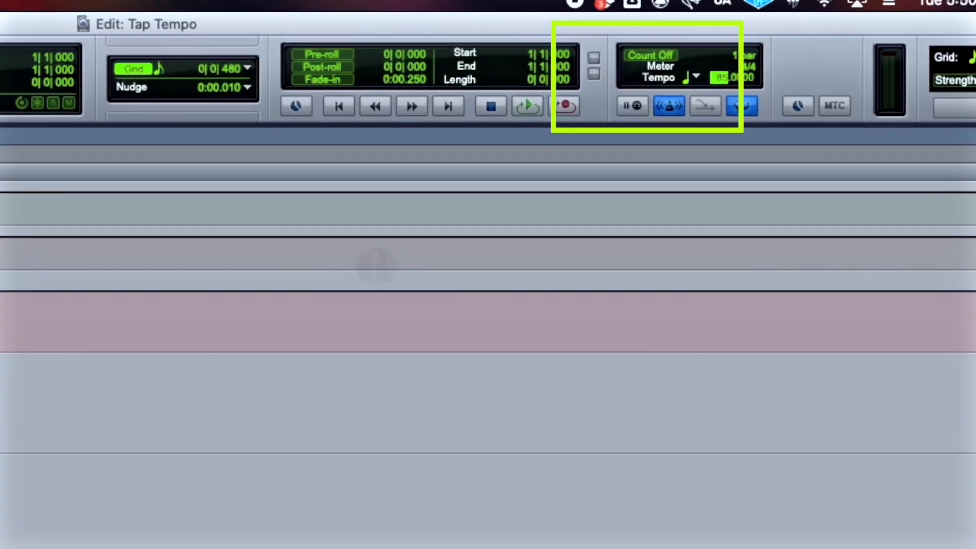
{"action": "key", "text": "t"}
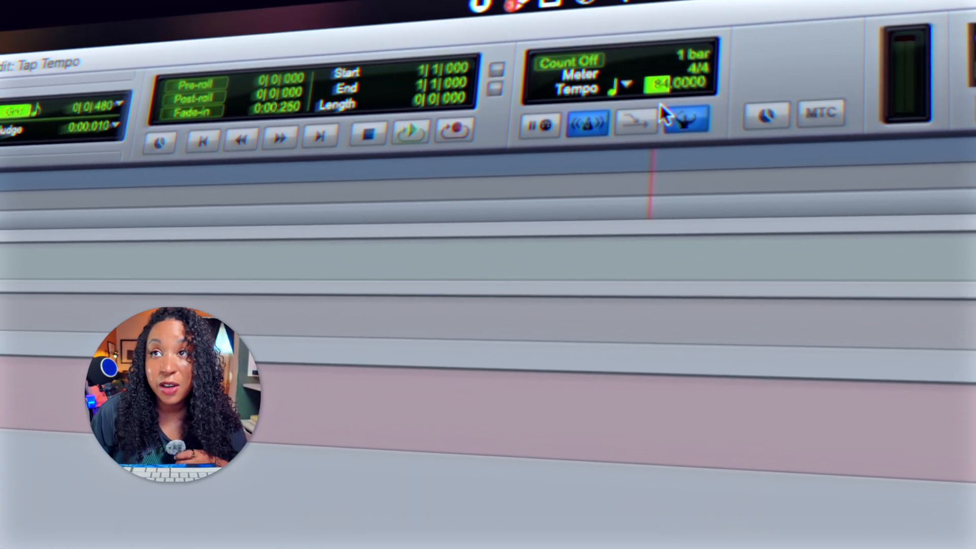
- Switch the conductor off and back on
{"action": "left_click", "coordinate": [689, 120]}
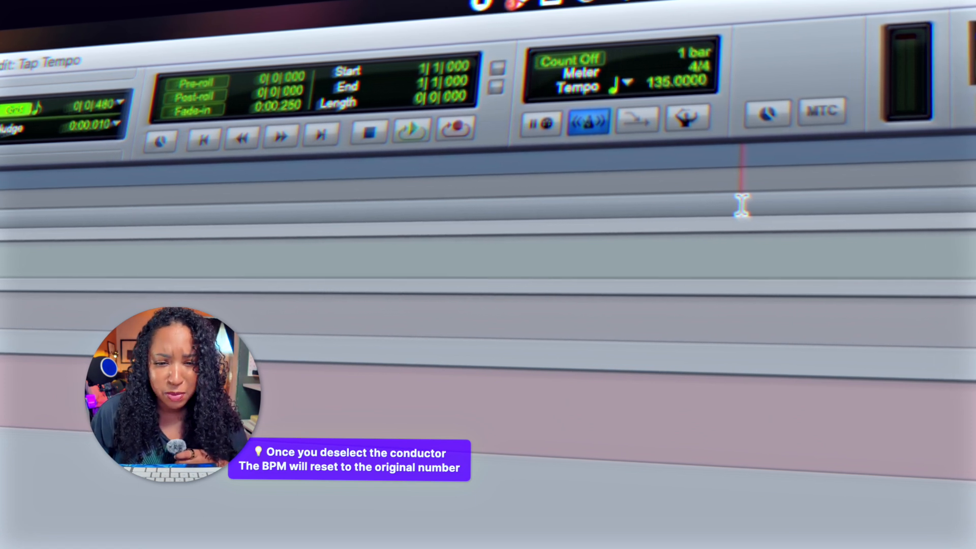
{"action": "left_click", "coordinate": [687, 118]}
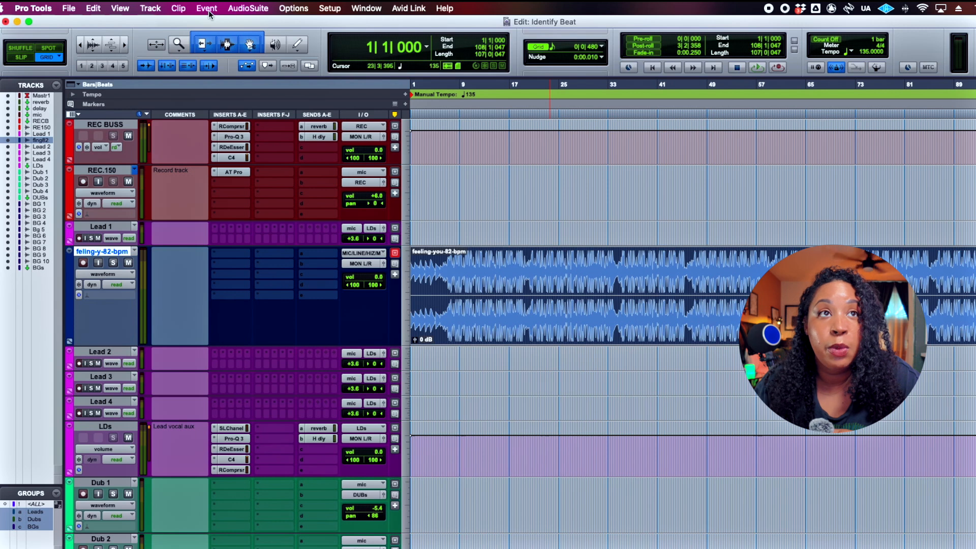
- Check the Identify Beat command among the event operations of the Identify Beat session
{"action": "left_click", "coordinate": [207, 8]}
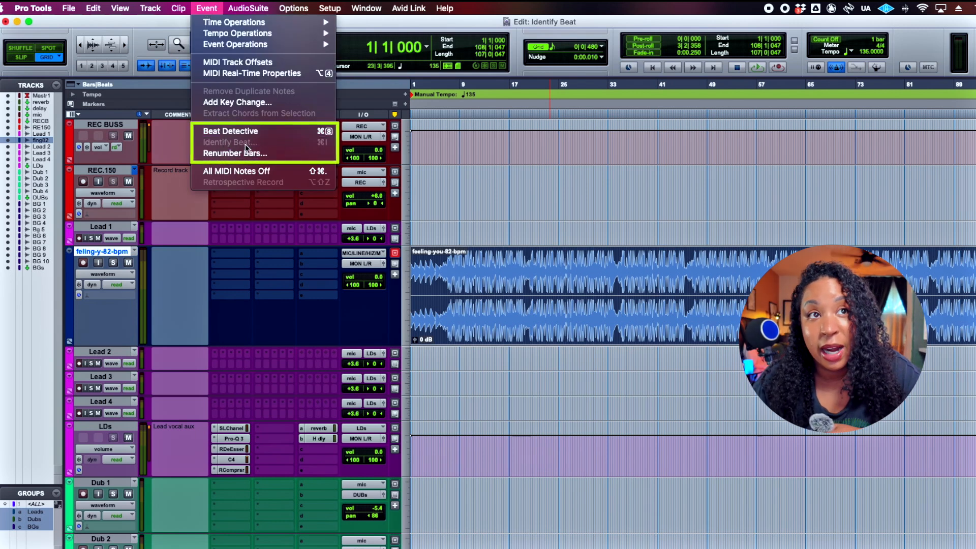
{"action": "left_click", "coordinate": [208, 7]}
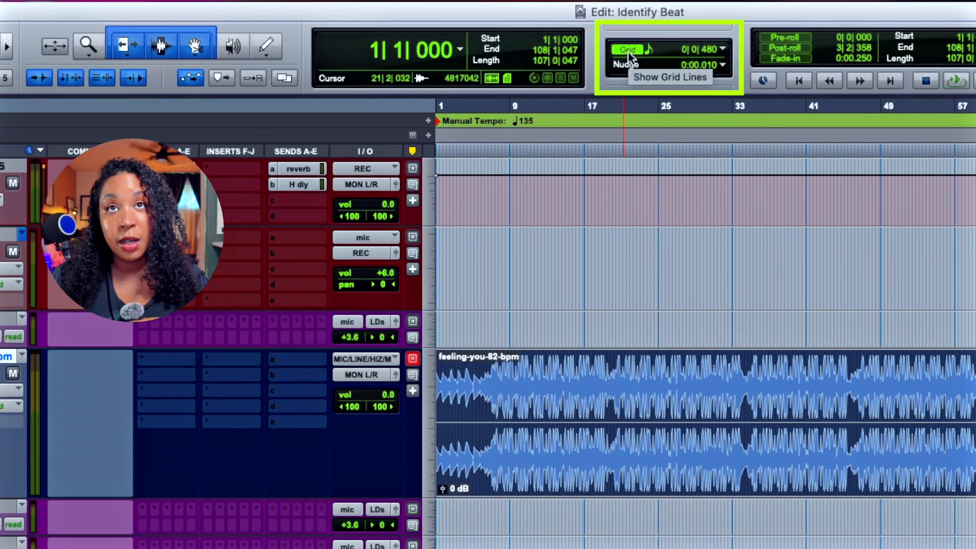
- Turn off the timeline's grid lines and turn on the tempo conductor
{"action": "left_click", "coordinate": [626, 50]}
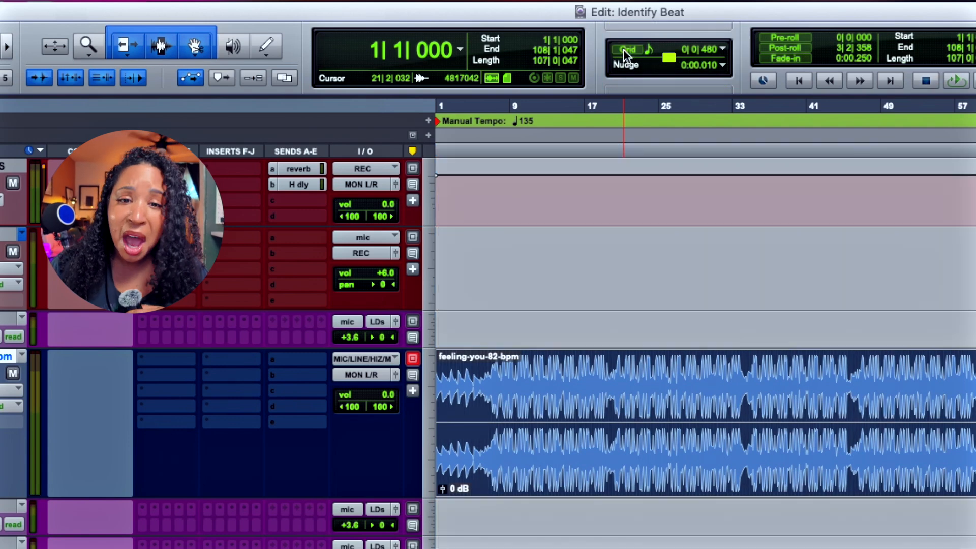
{"action": "left_click", "coordinate": [625, 50]}
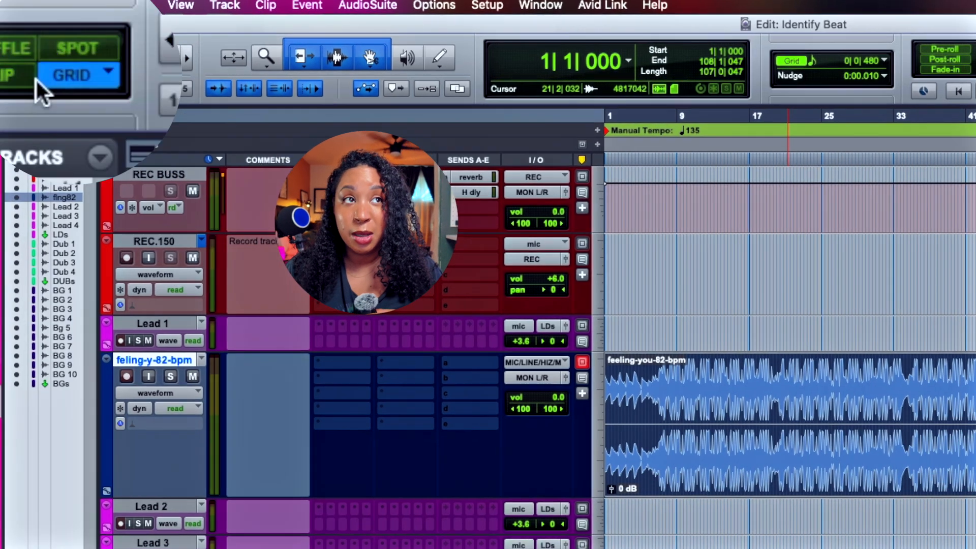
{"action": "left_click", "coordinate": [66, 80]}
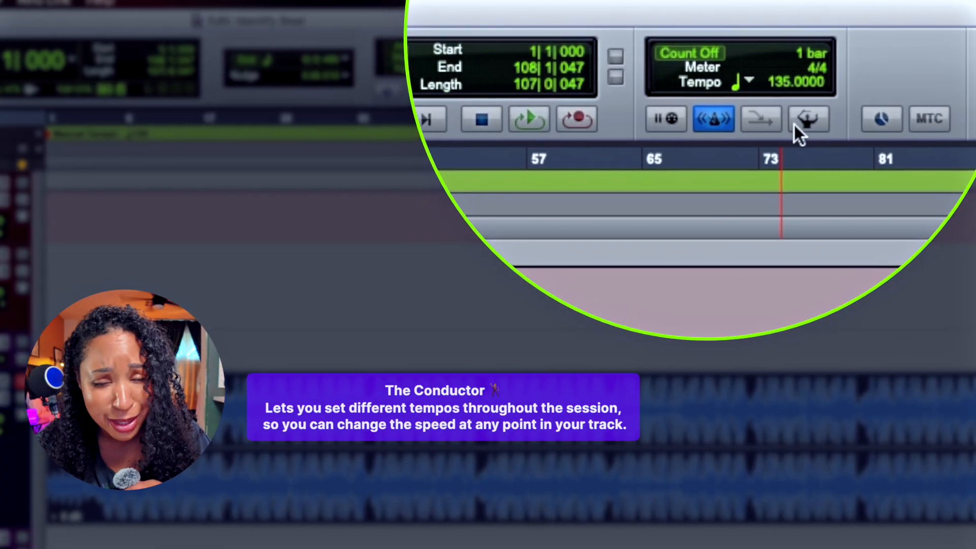
{"action": "left_click", "coordinate": [810, 126]}
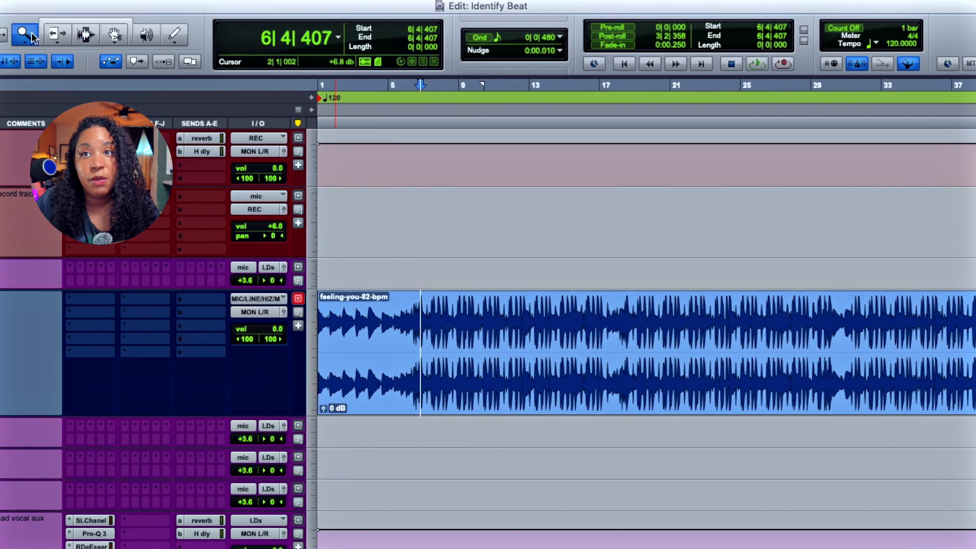
- Inspect the feeling-you-82-bpm waveform at different zoom levels to find where the drums come in, and return to the Smart Tool
{"action": "left_click", "coordinate": [461, 341]}
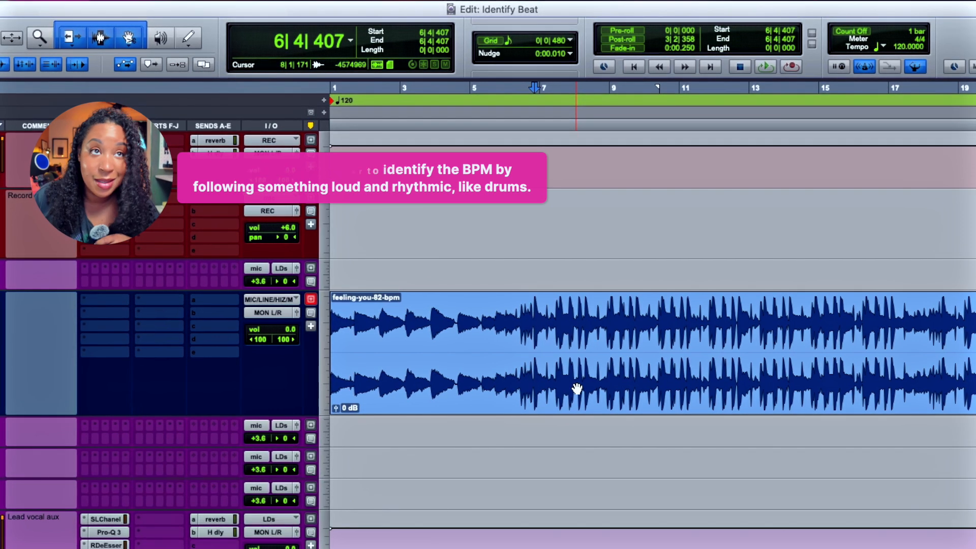
{"action": "left_click", "coordinate": [38, 36]}
{"action": "double_click", "coordinate": [38, 36]}
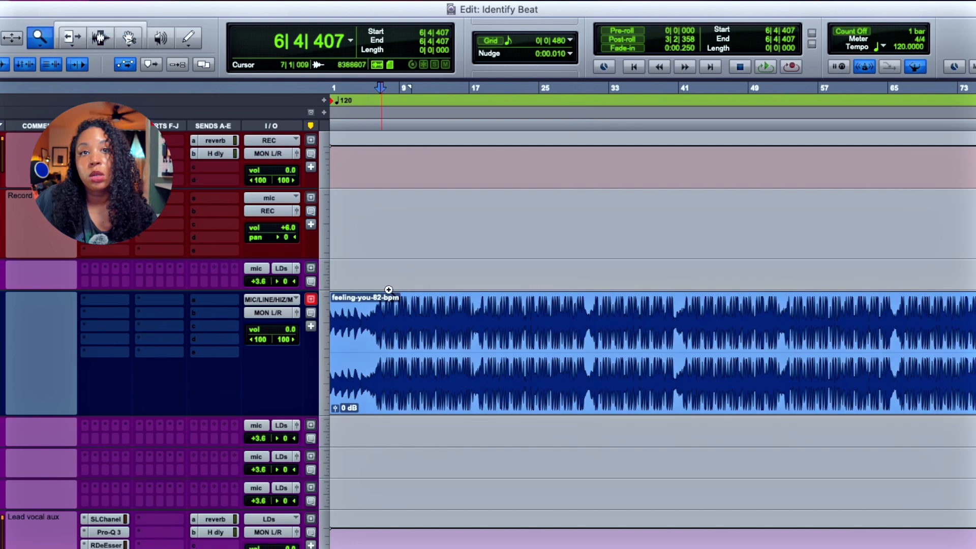
{"action": "left_click_drag", "start_coordinate": [470, 348], "coordinate": [471, 348]}
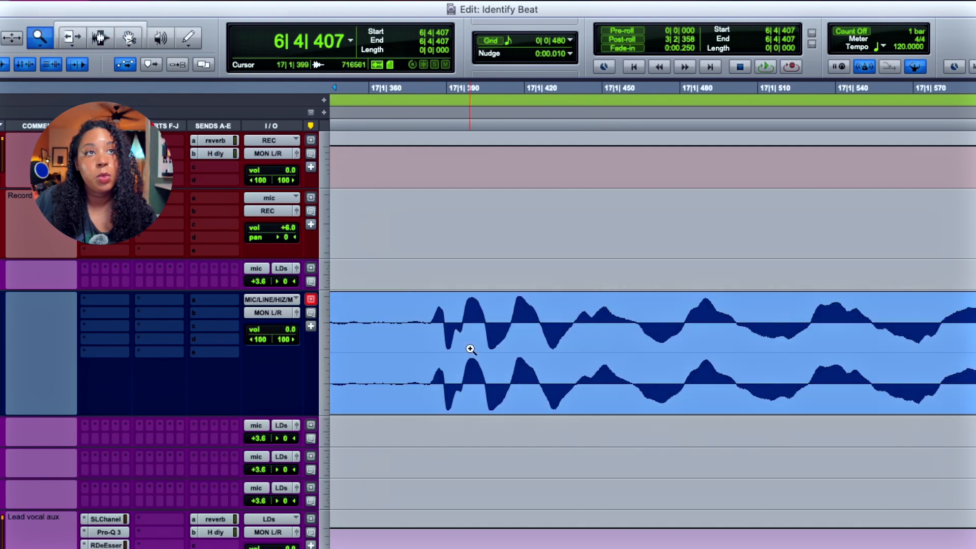
{"action": "double_click", "coordinate": [30, 37]}
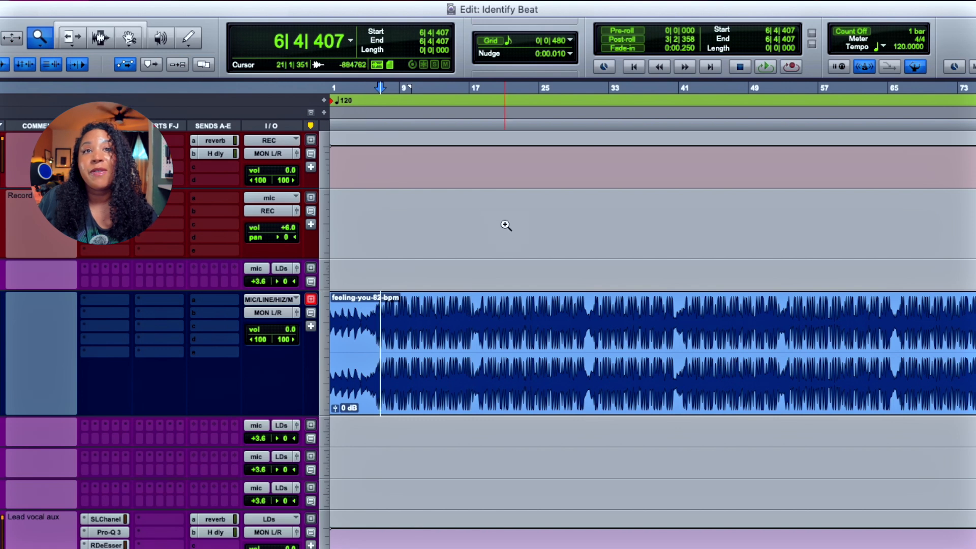
{"action": "left_click", "coordinate": [434, 334]}
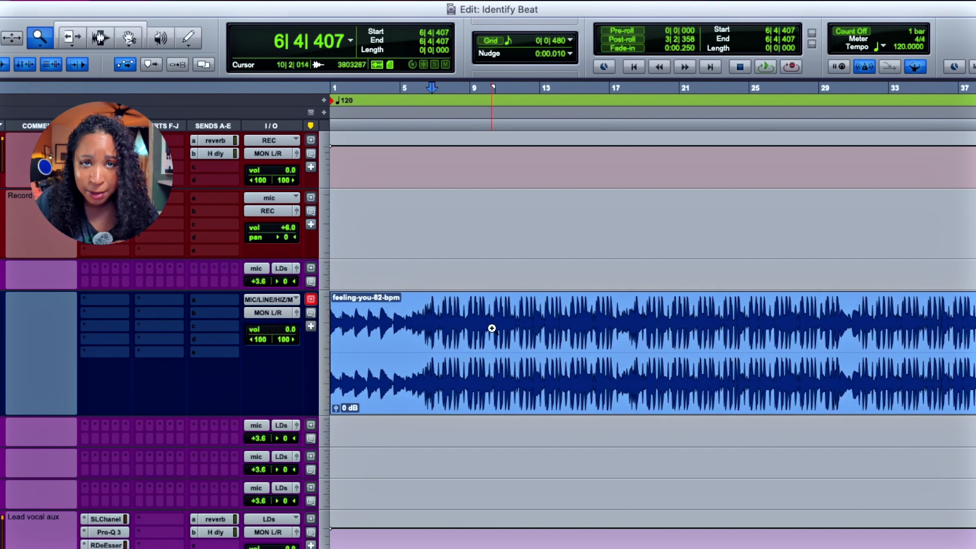
{"action": "left_click", "coordinate": [108, 26]}
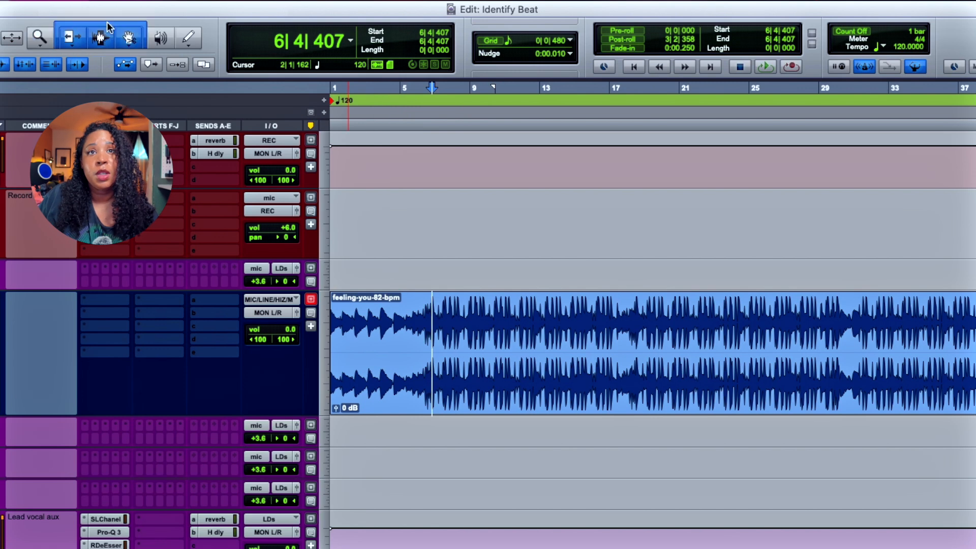
- Play the song from the session start, counting the intro's bars, and stop where the drums enter
{"action": "left_click", "coordinate": [338, 124]}
{"action": "left_click", "coordinate": [634, 67]}
{"action": "key", "text": "space"}
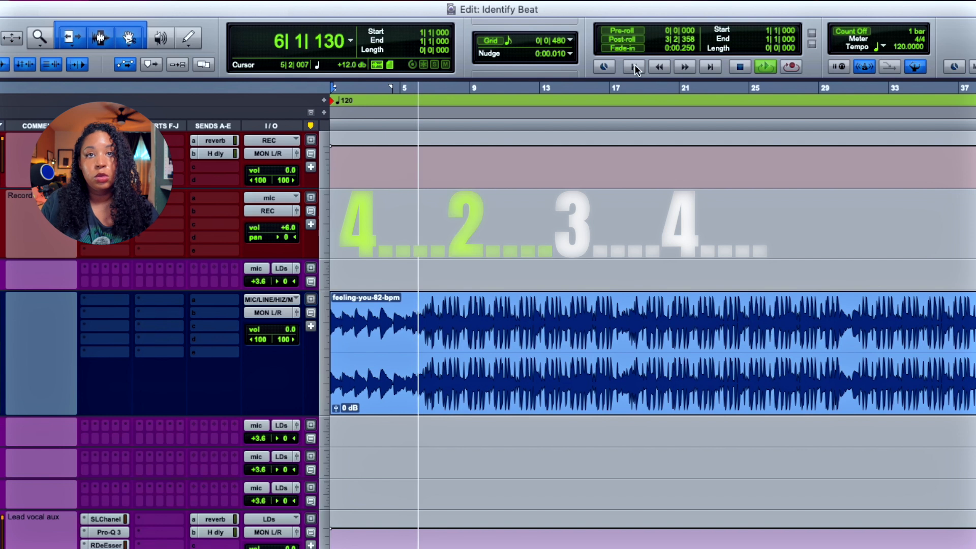
{"action": "key", "text": "space"}
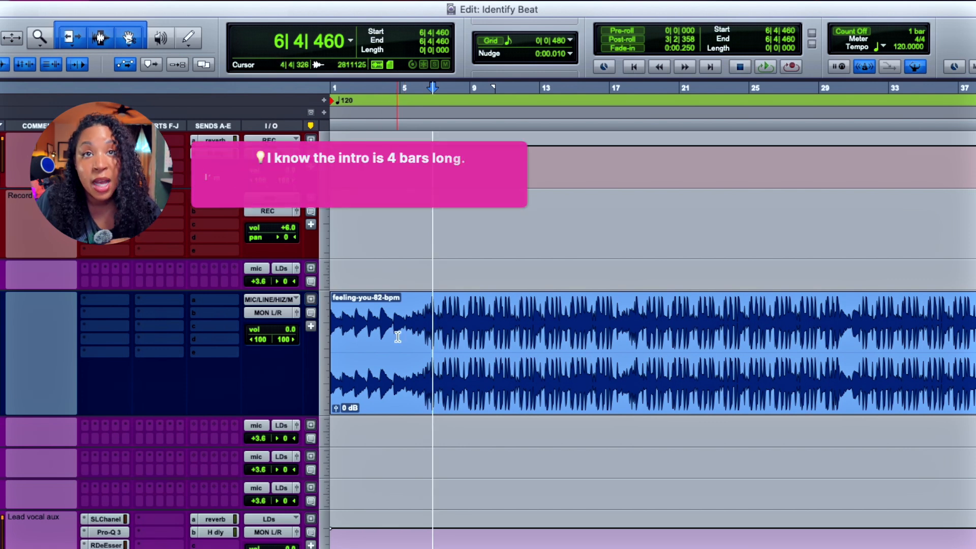
- Place the cursor on the drum transient that ends the intro and identify it as bar 5|1|000 in 4/4
{"action": "left_click", "coordinate": [43, 46]}
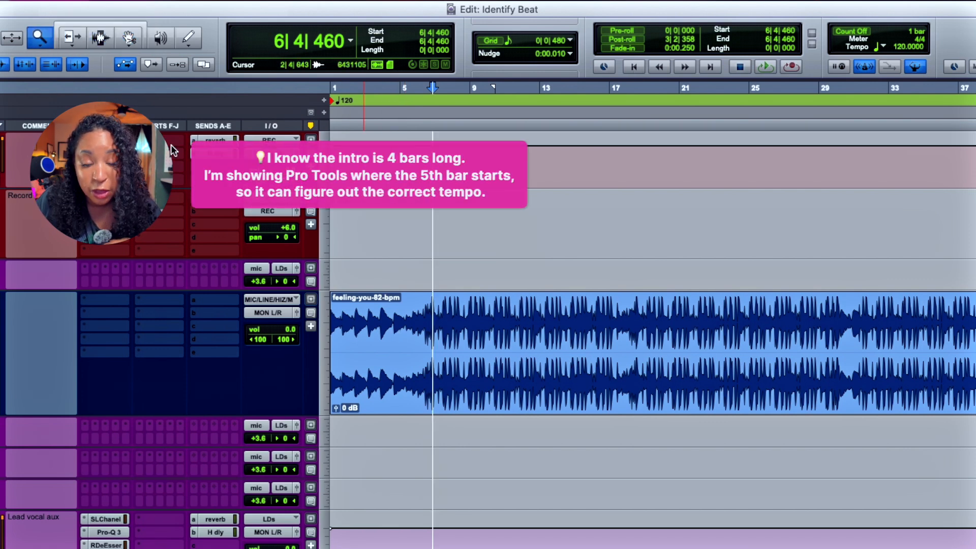
{"action": "left_click", "coordinate": [455, 343]}
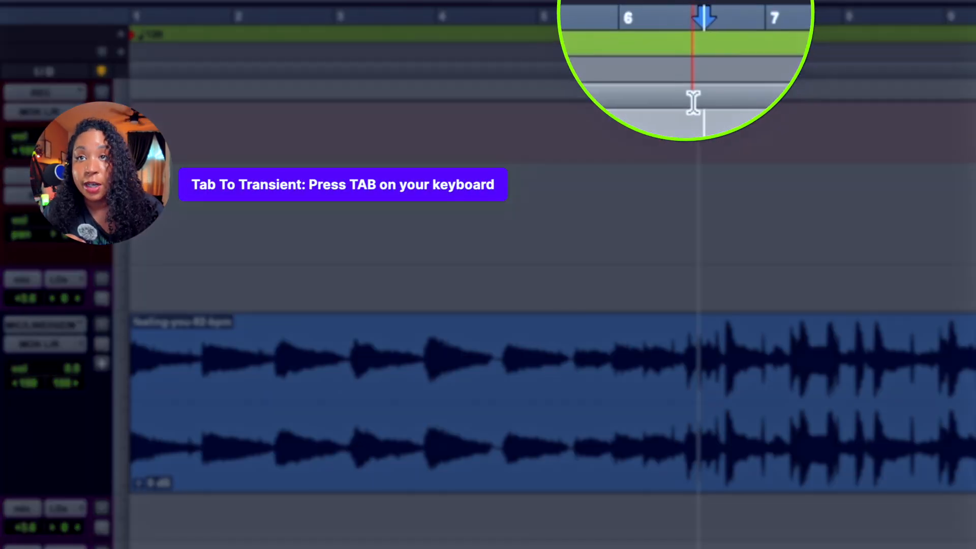
{"action": "key", "text": "Tab"}
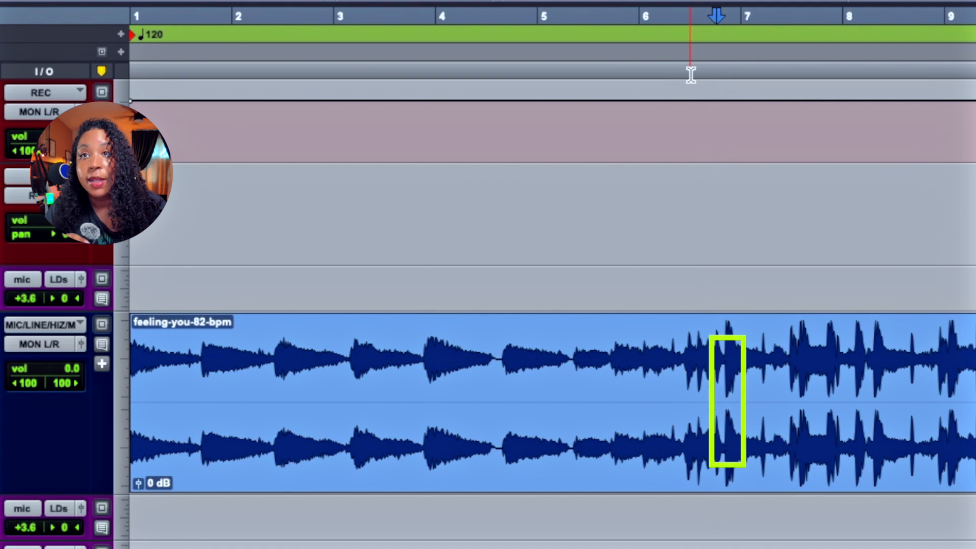
{"action": "key", "text": "Tab"}
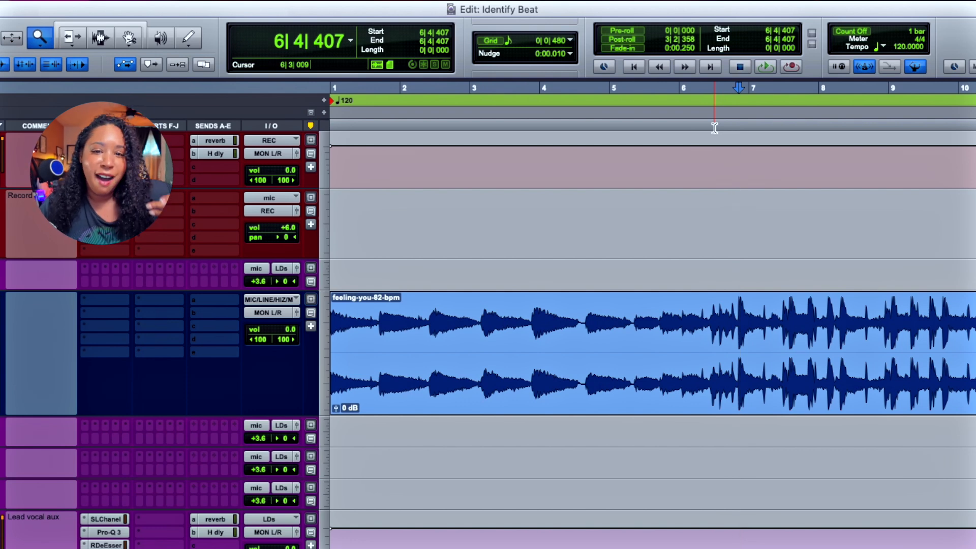
{"action": "key", "text": "super+i"}
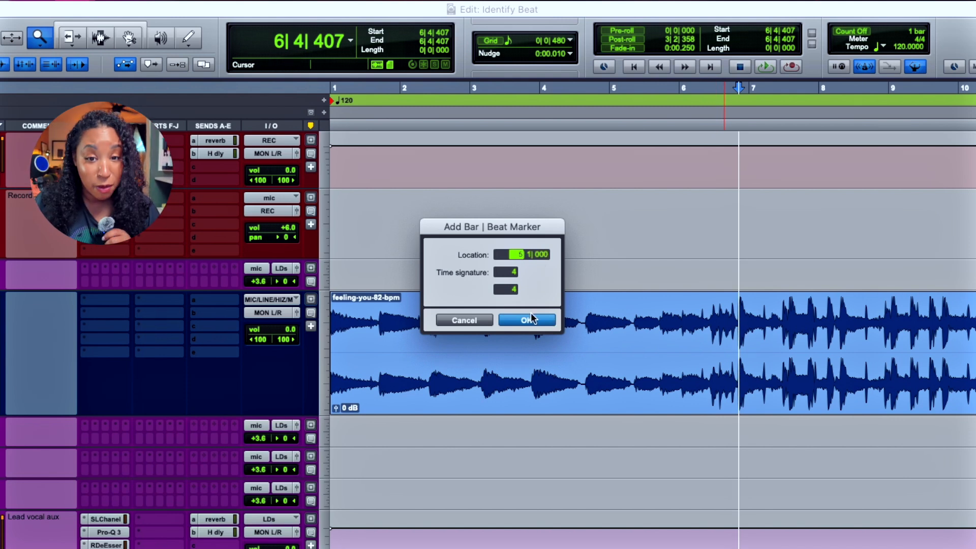
{"action": "left_click", "coordinate": [525, 321]}
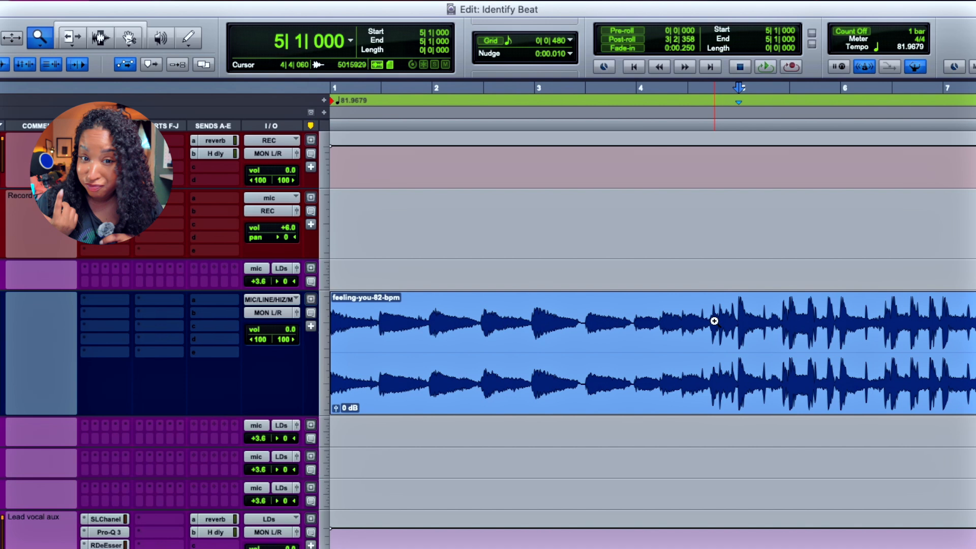
- Play the song from bar 5 with the Smart Tool active, counting four more bars, and stop near bar 9
{"action": "left_click", "coordinate": [116, 24]}
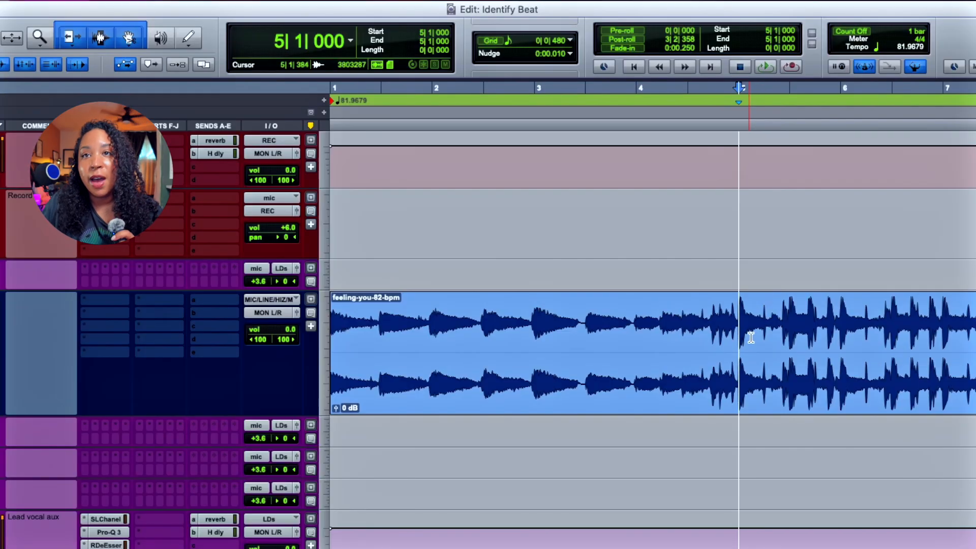
{"action": "scroll", "coordinate": [758, 315], "scroll_direction": "right", "scroll_amount": 2}
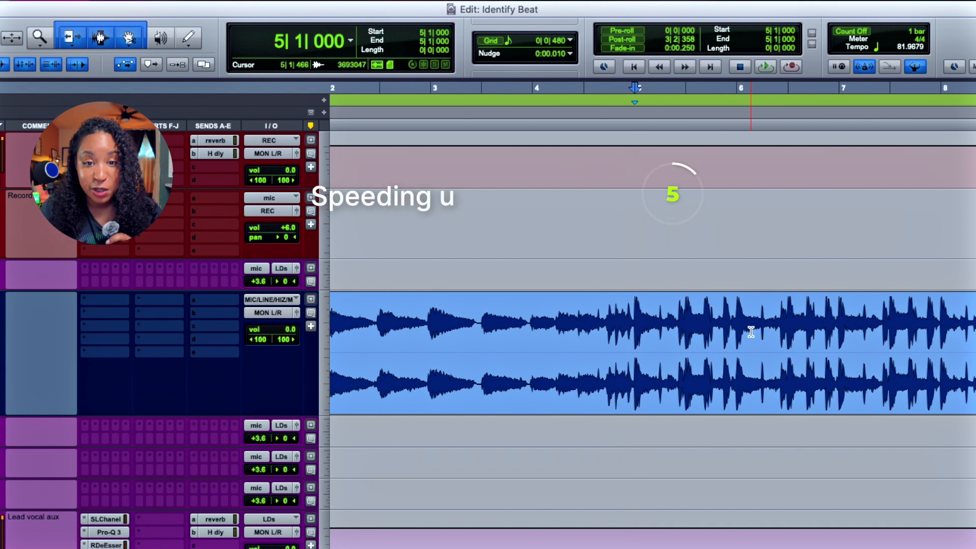
{"action": "key", "text": "space"}
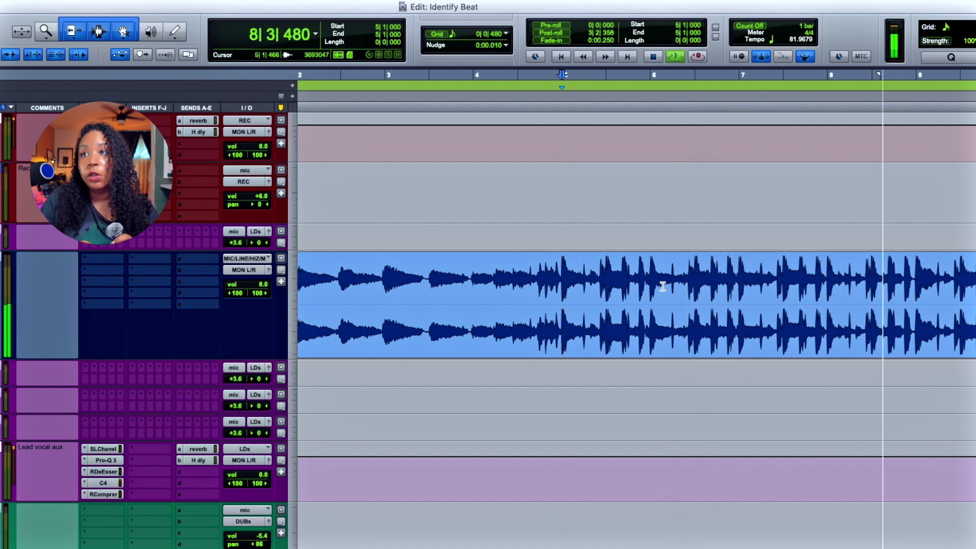
{"action": "key", "text": "space"}
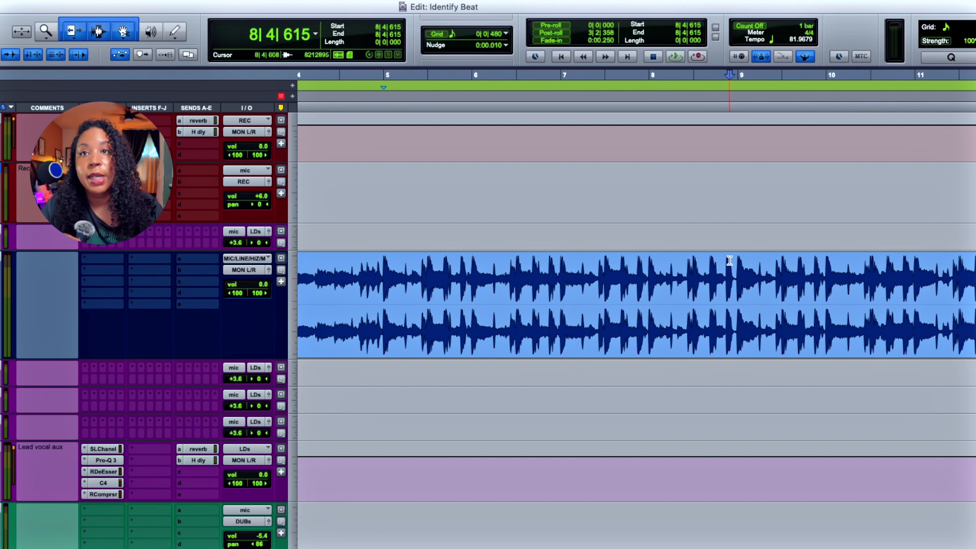
- Place the cursor on the downbeat transient just before bar 9 and identify it as 9|1|000 in 4/4
{"action": "left_click", "coordinate": [721, 107]}
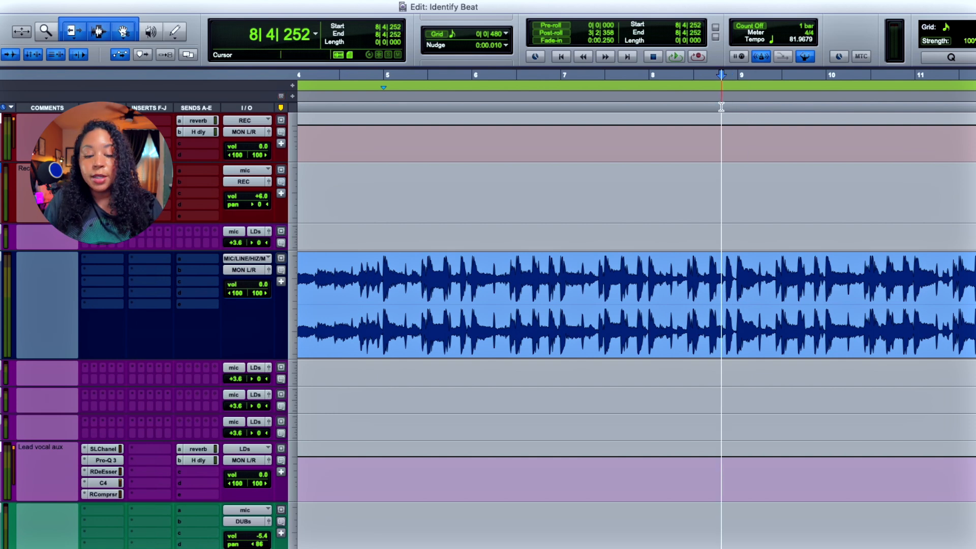
{"action": "left_click", "coordinate": [721, 107]}
{"action": "key", "text": "Tab"}
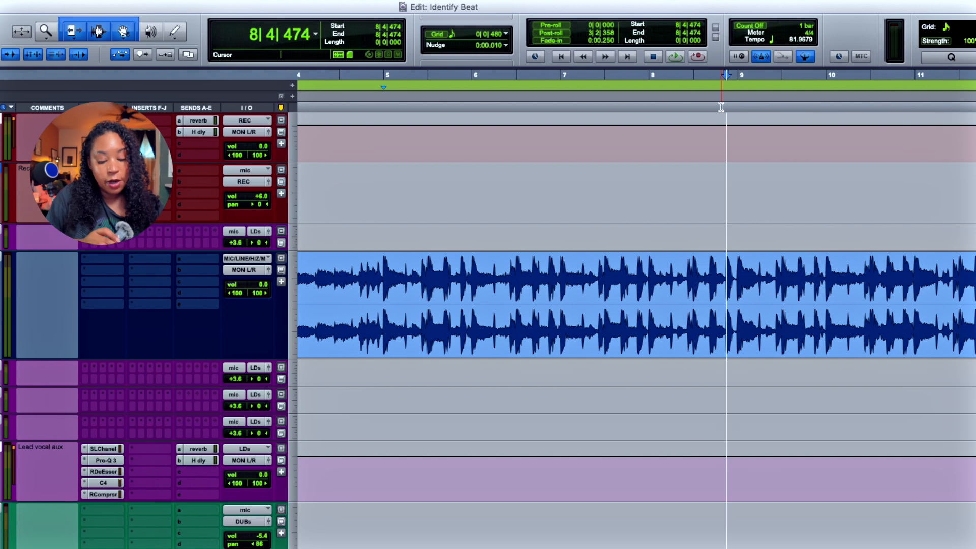
{"action": "key", "text": "Tab"}
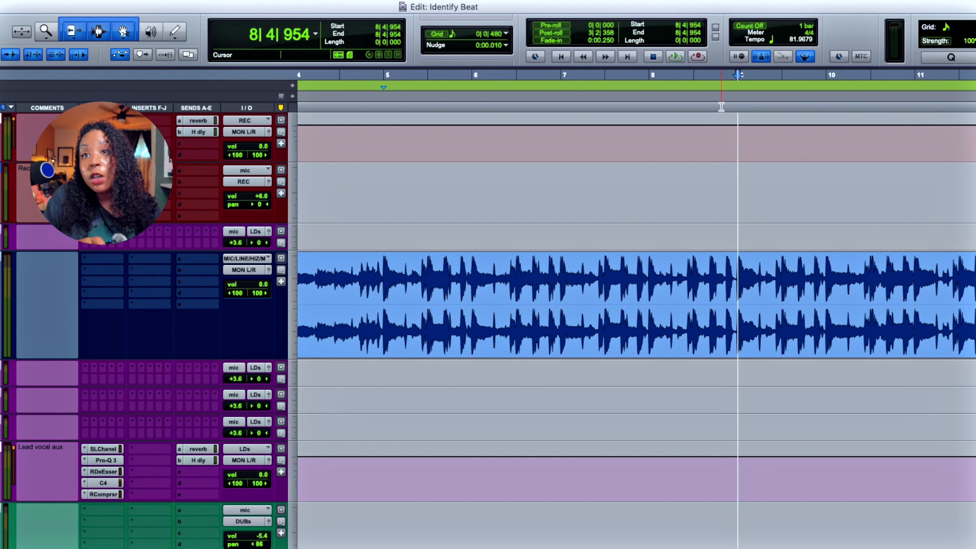
{"action": "key", "text": "super+i"}
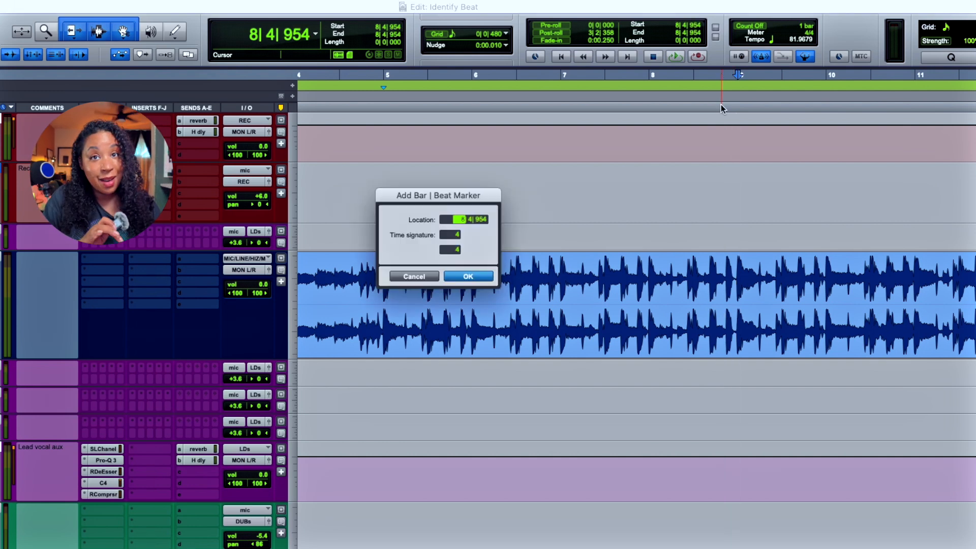
{"action": "type", "text": "9| 1| 000"}
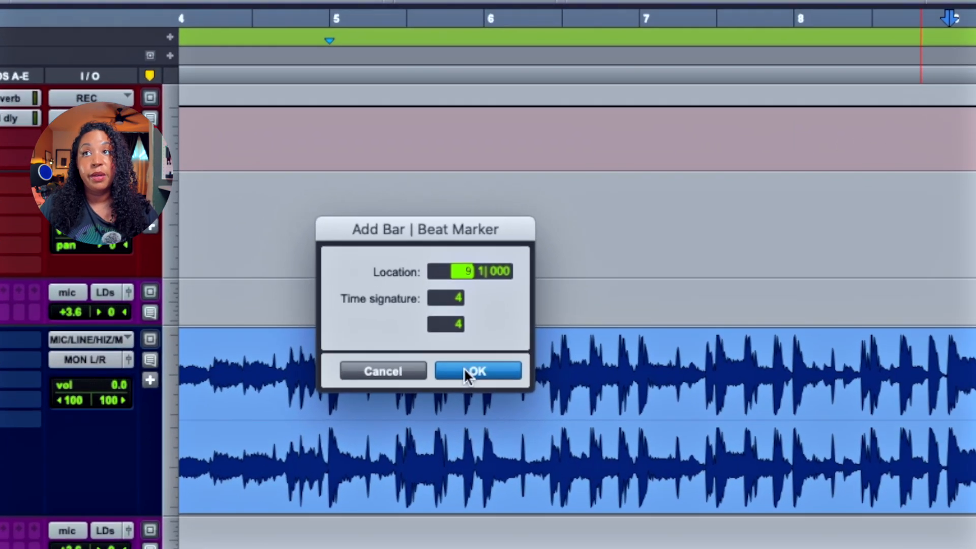
{"action": "left_click", "coordinate": [463, 367]}
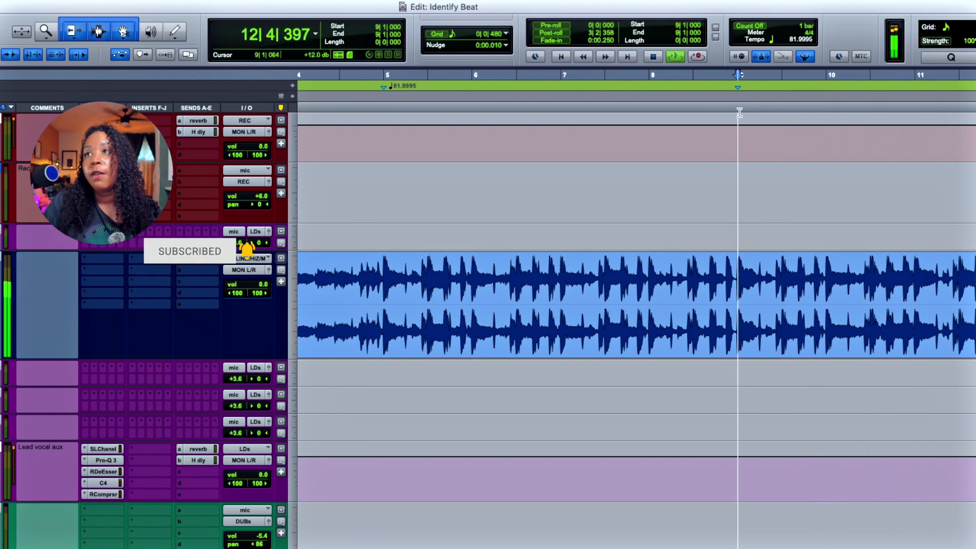
- Stop playback near bar 13, place the cursor on the downbeat transient there and identify it as 13|1|000 in 4/4
{"action": "key", "text": "space"}
{"action": "scroll", "coordinate": [702, 187], "scroll_direction": "right", "scroll_amount": 9}
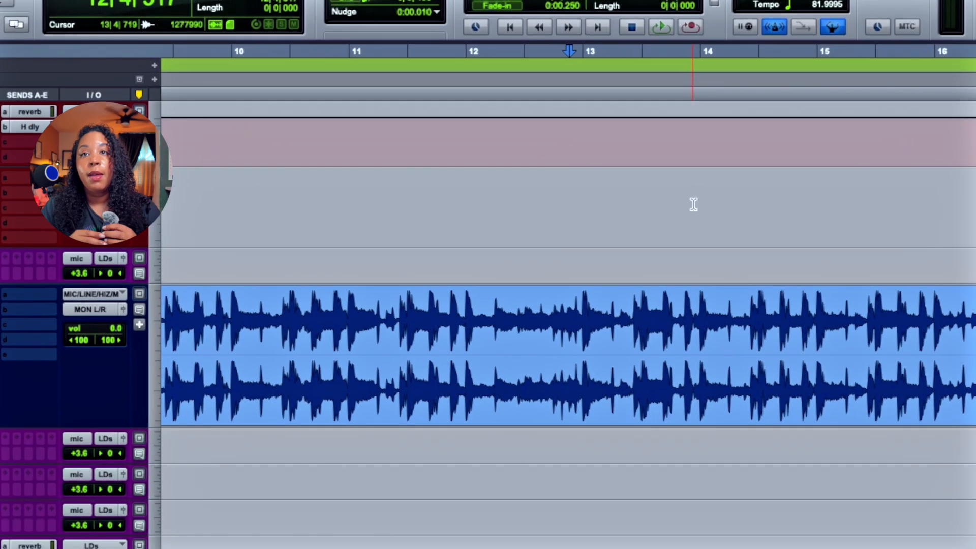
{"action": "key", "text": "Tab"}
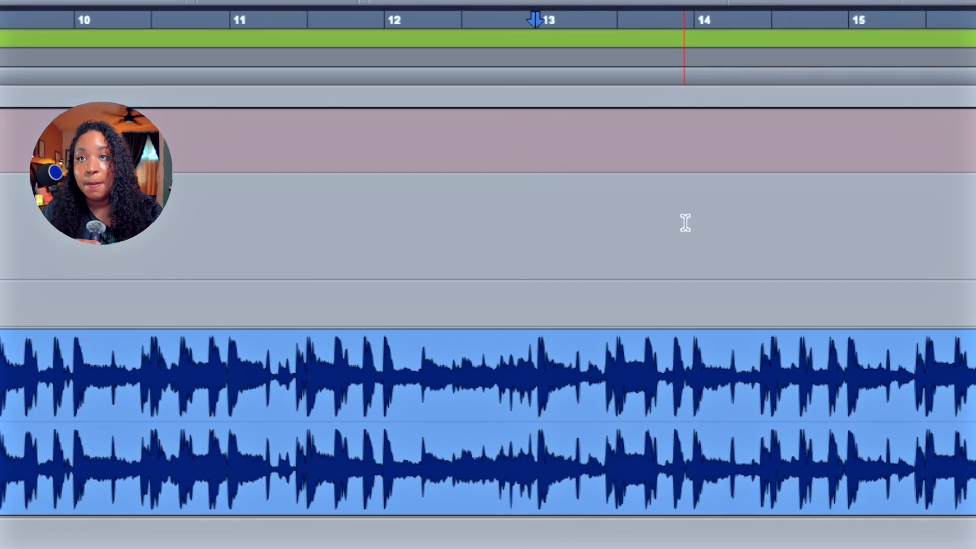
{"action": "key", "text": "Tab"}
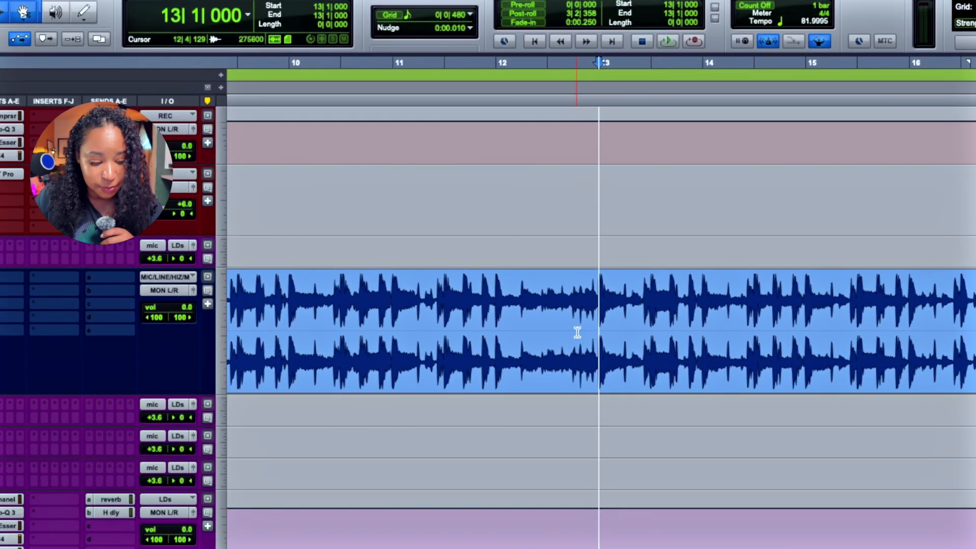
{"action": "key", "text": "super+i"}
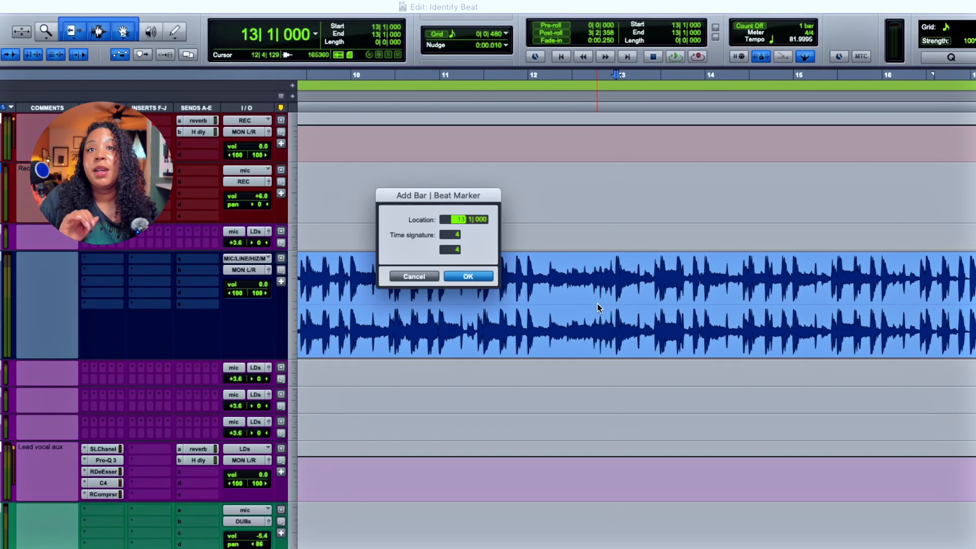
{"action": "left_click", "coordinate": [480, 278]}
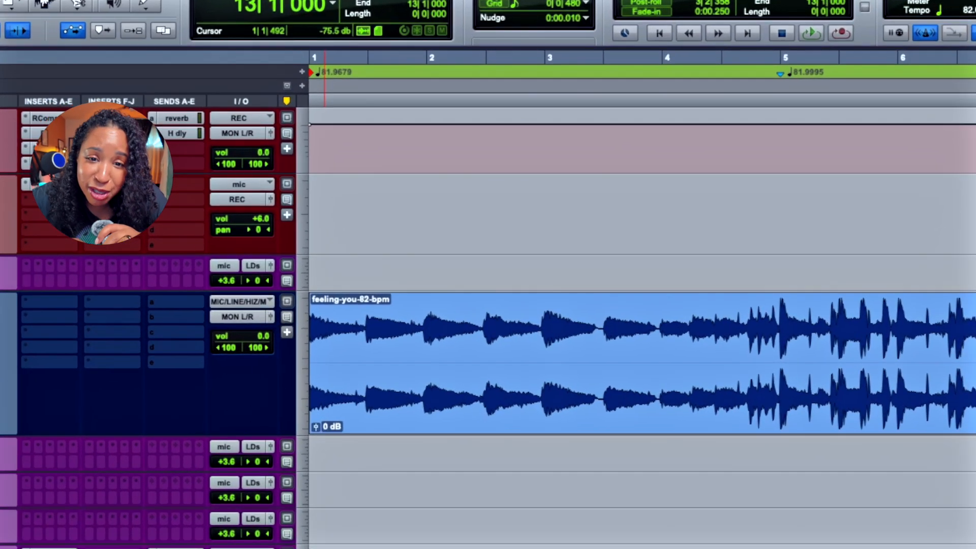
- Examine the tempo values marked at bars 1, 5 and 9 on the Tempo ruler, with the song's start in view
{"action": "key", "text": "r"}
{"action": "key", "text": "r"}
{"action": "key", "text": "r"}
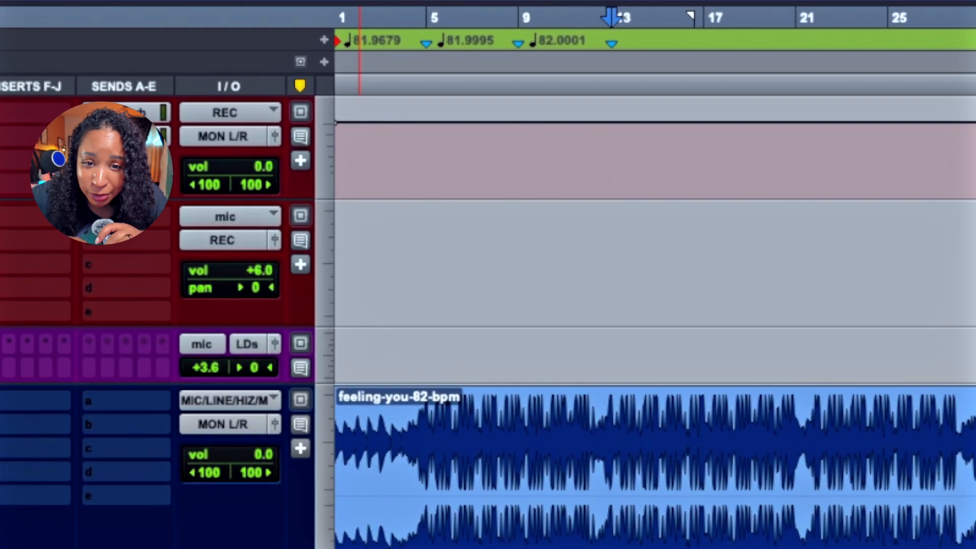
{"action": "scroll", "coordinate": [582, 167], "scroll_direction": "up", "scroll_amount": 5}
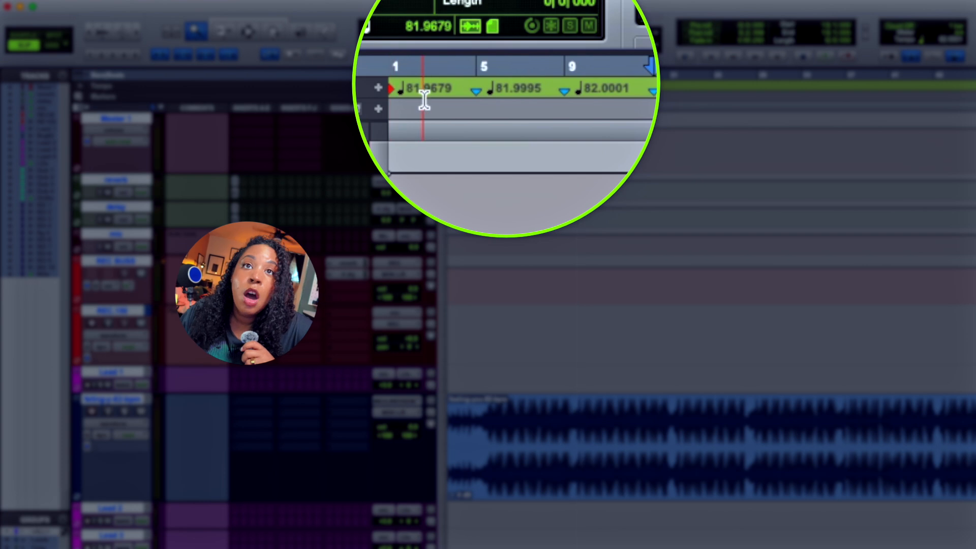
{"action": "left_click", "coordinate": [424, 102]}
{"action": "left_click", "coordinate": [508, 104]}
{"action": "left_click", "coordinate": [610, 91]}
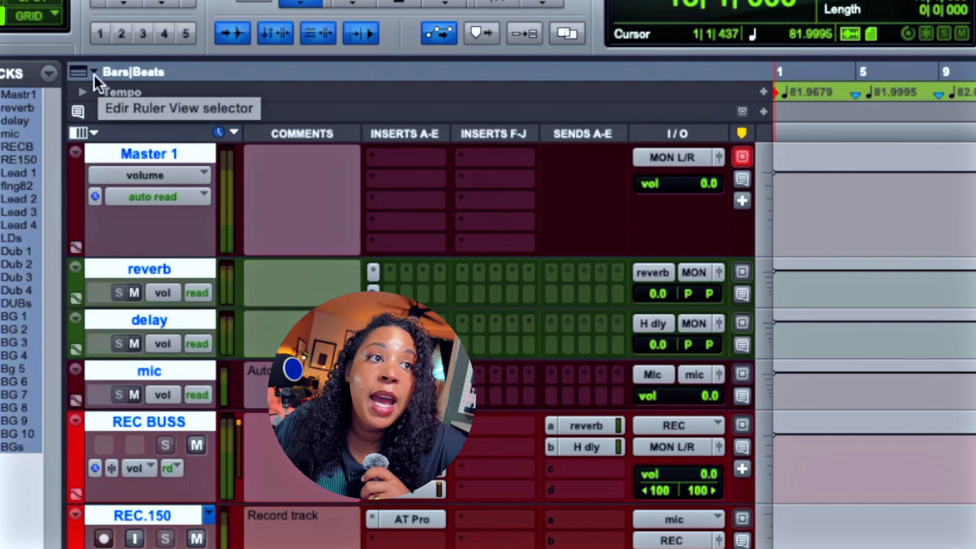
- Check in the ruler view options that the Tempo ruler is enabled for display
{"action": "left_click", "coordinate": [93, 71]}
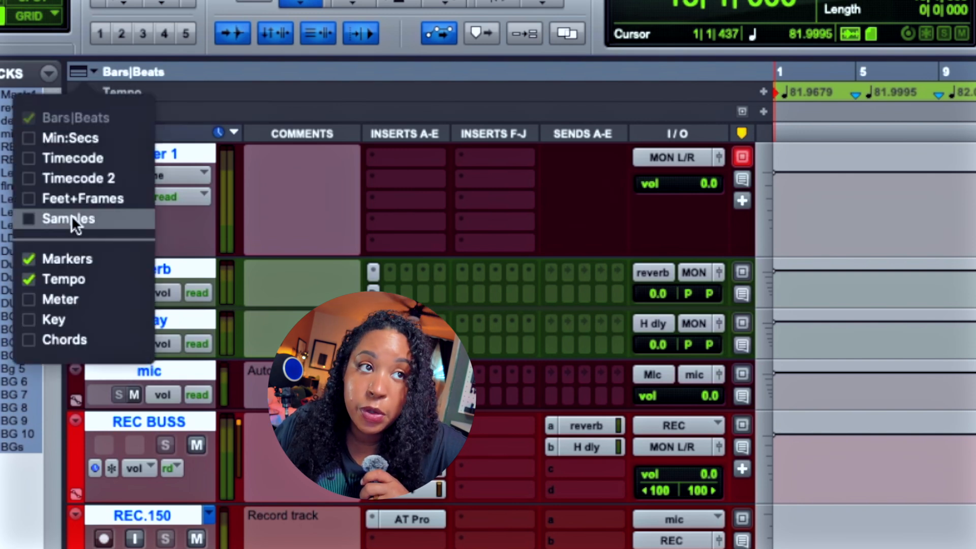
{"action": "left_click", "coordinate": [57, 274]}
{"action": "left_click", "coordinate": [51, 279]}
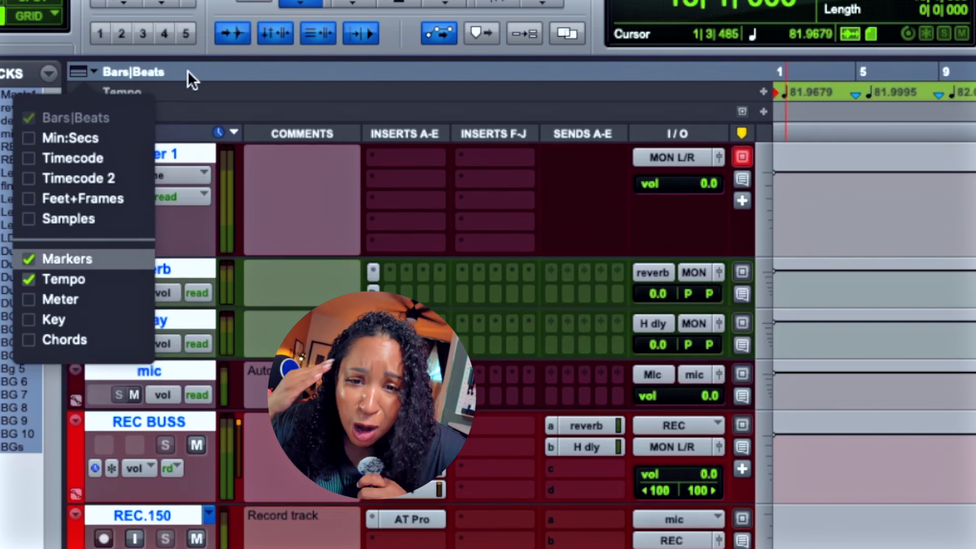
{"action": "left_click", "coordinate": [188, 86]}
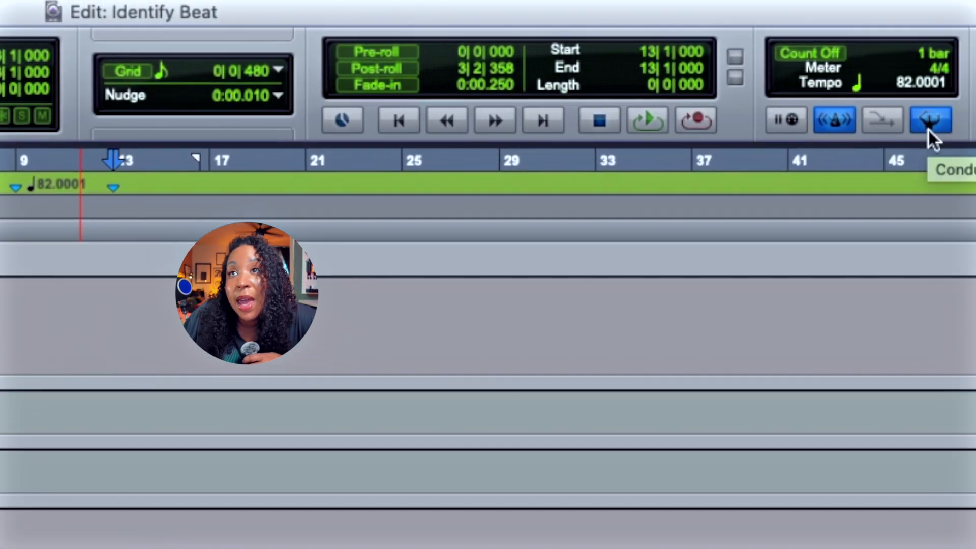
- Set a manual session tempo of 82.0000 with the conductor turned off, and display the grid lines
{"action": "left_click", "coordinate": [928, 122]}
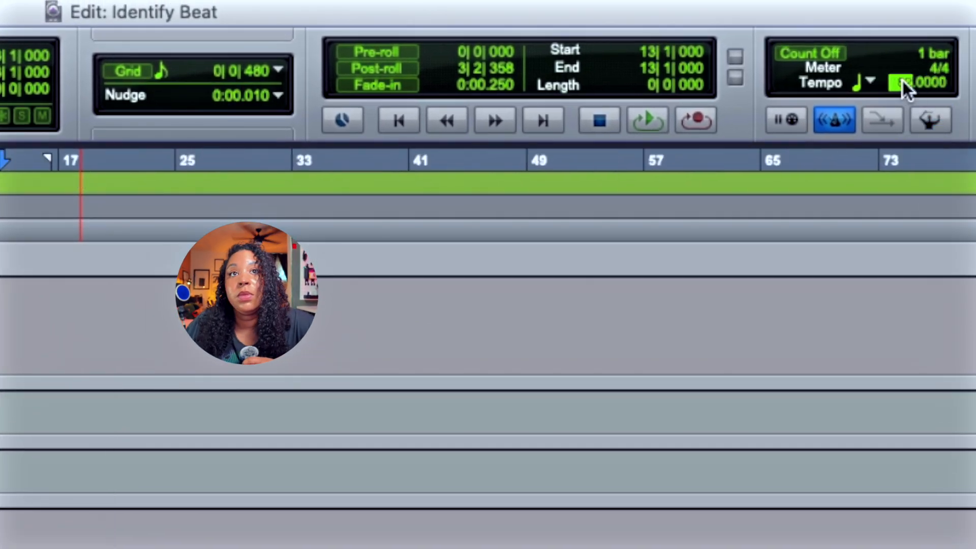
{"action": "key", "text": "Return"}
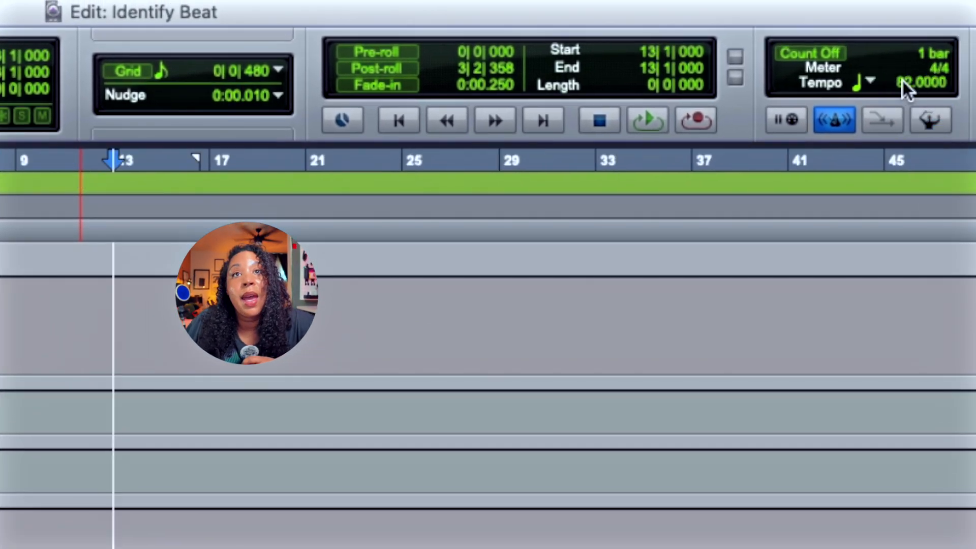
{"action": "left_click", "coordinate": [124, 71]}
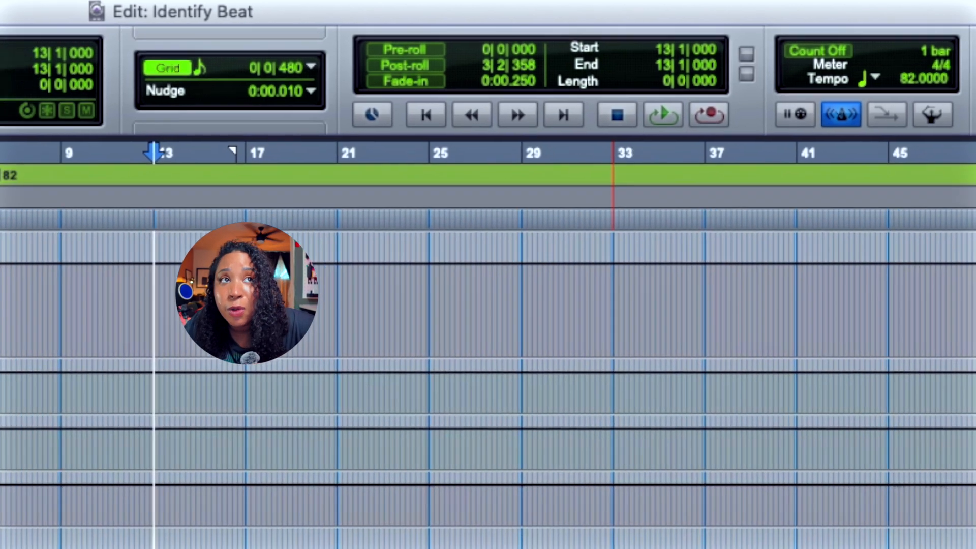